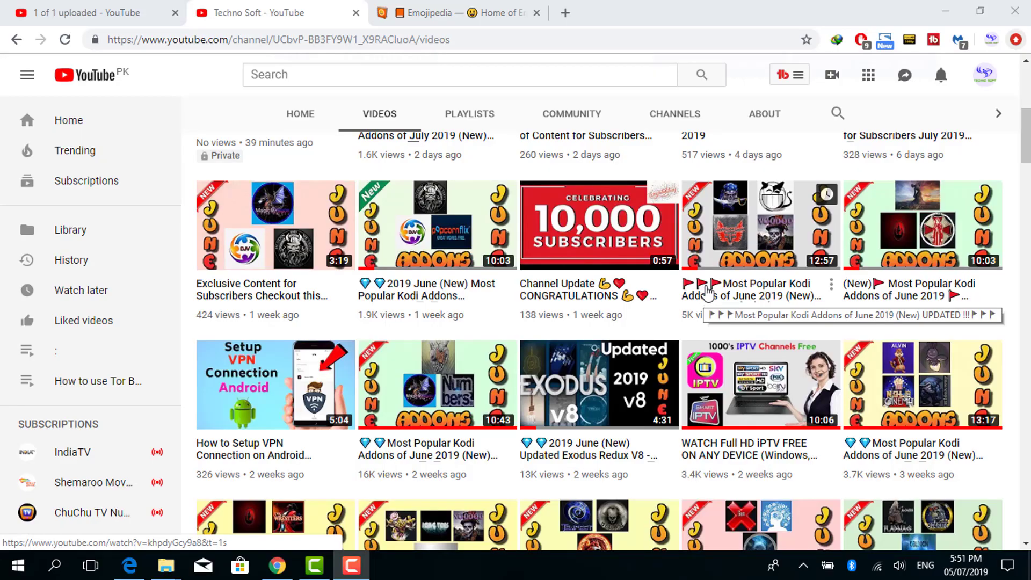
# Step: Scroll through the channel's flag-emoji video titles, then switch to the Emojipedia home page
pyautogui.scroll(-1, 707, 293)
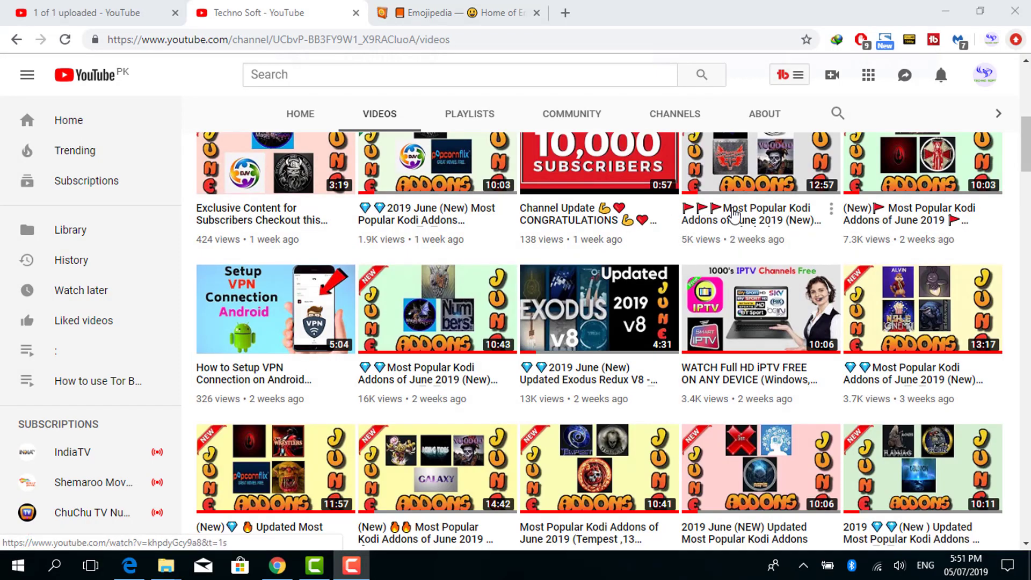
pyautogui.scroll(-1, 698, 215)
pyautogui.scroll(1, 642, 216)
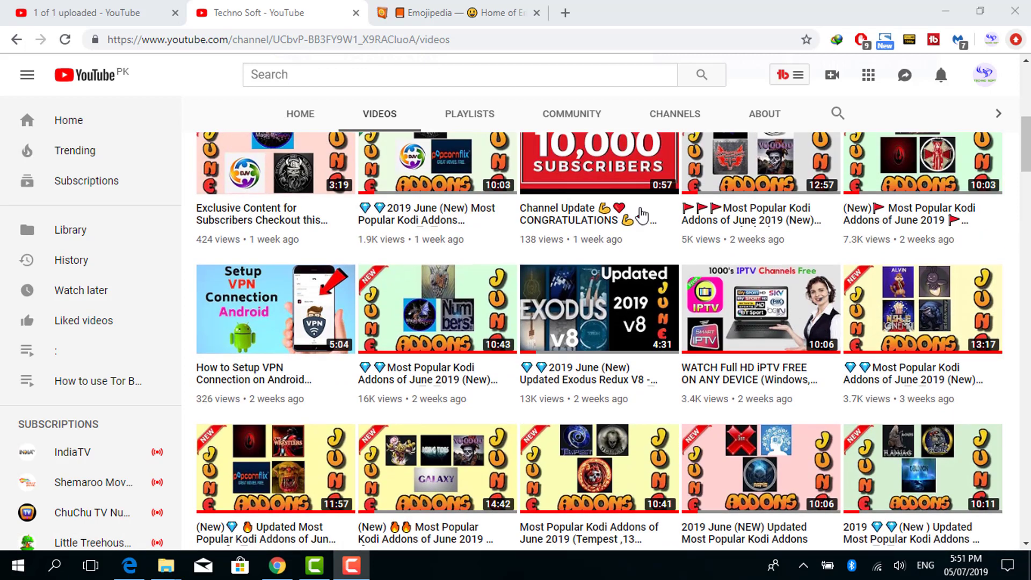
pyautogui.moveTo(908, 213)
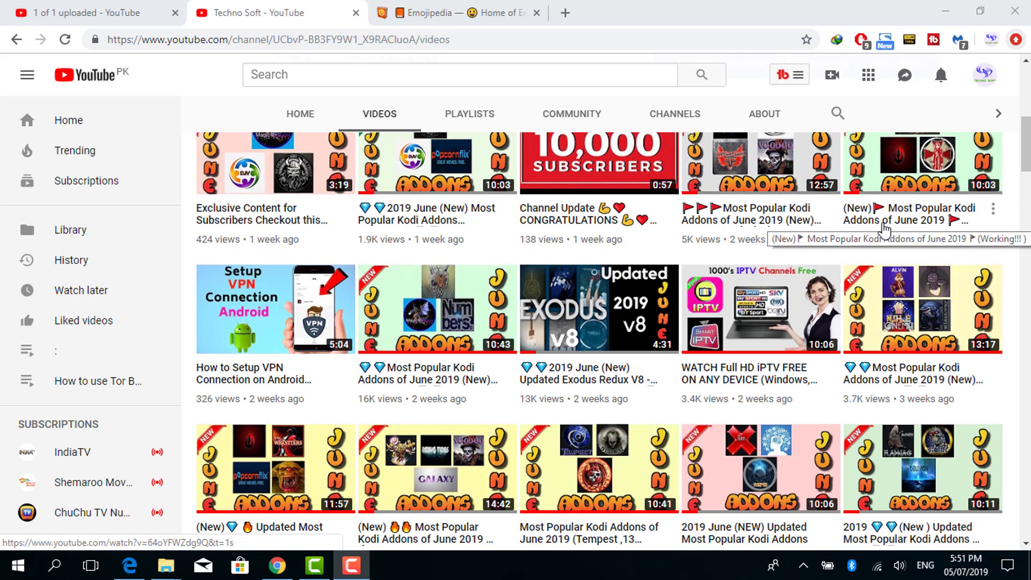
pyautogui.scroll(-1, 653, 307)
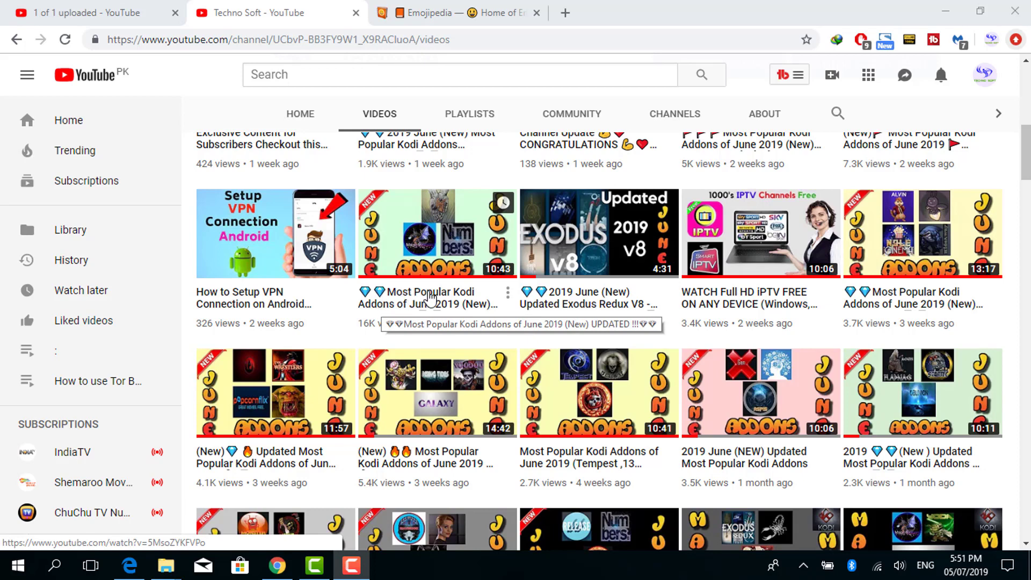
pyautogui.moveTo(581, 298)
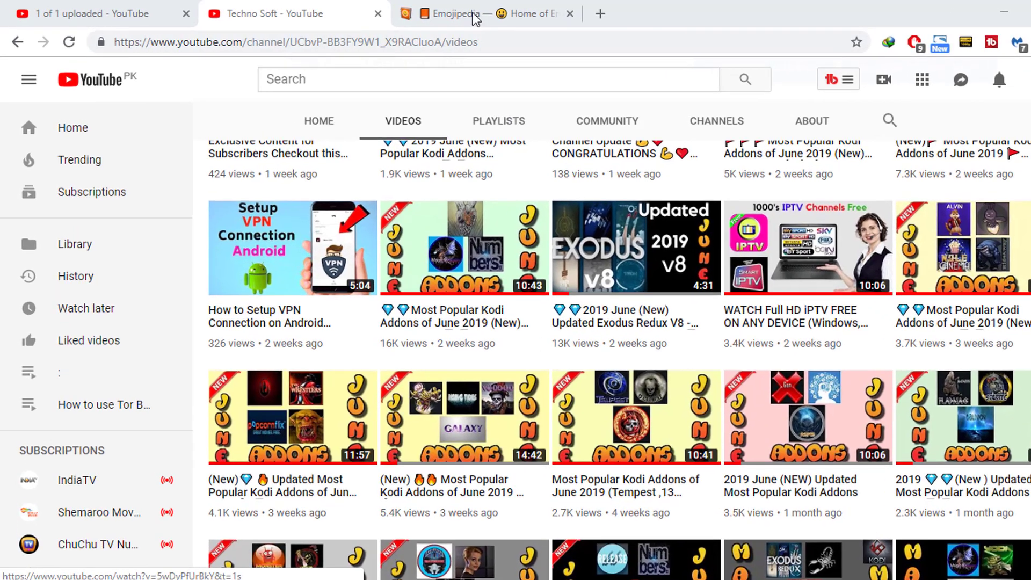
pyautogui.click(473, 14)
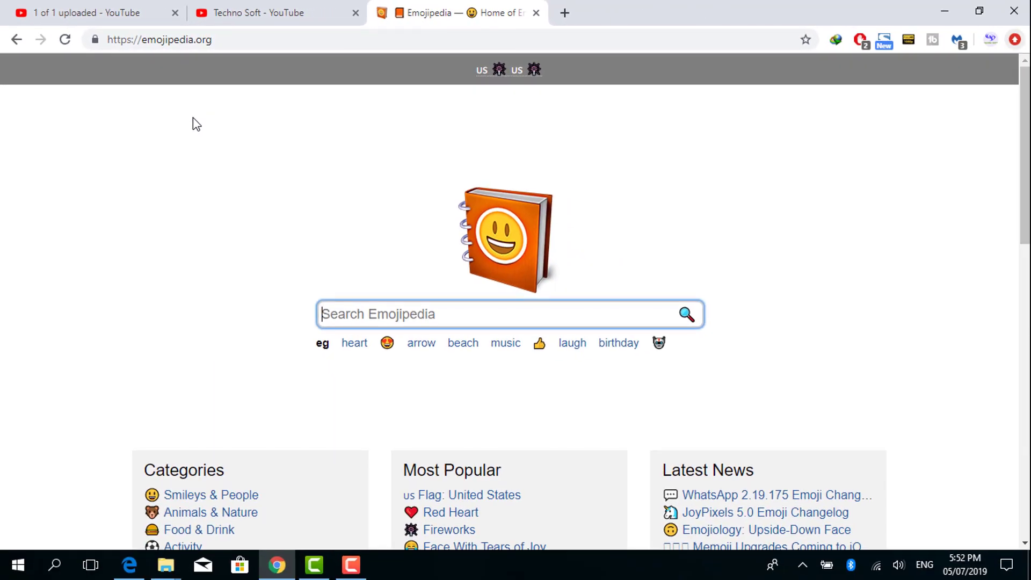
pyautogui.scroll(-1, 205, 129)
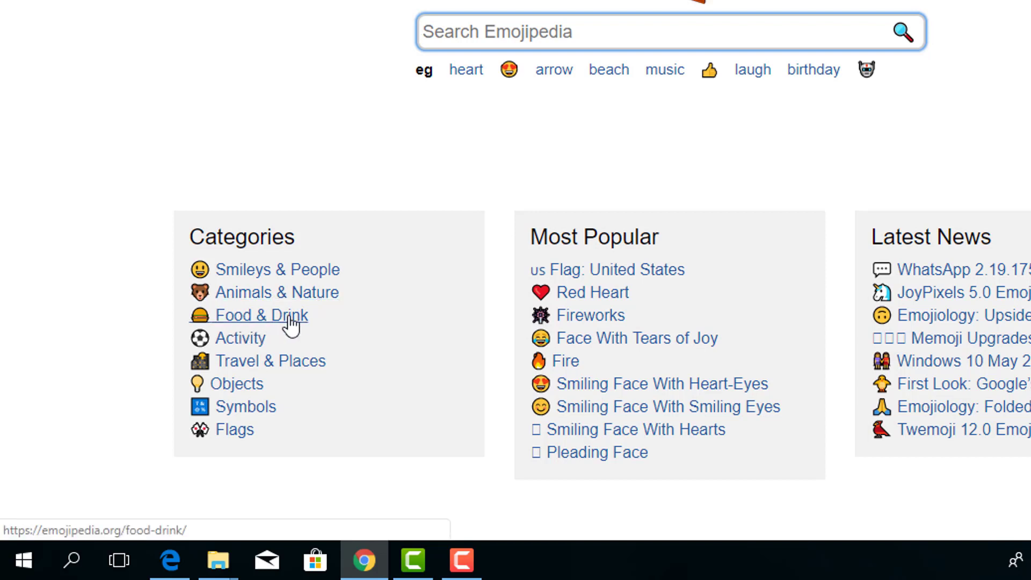
pyautogui.scroll(-2, 300, 325)
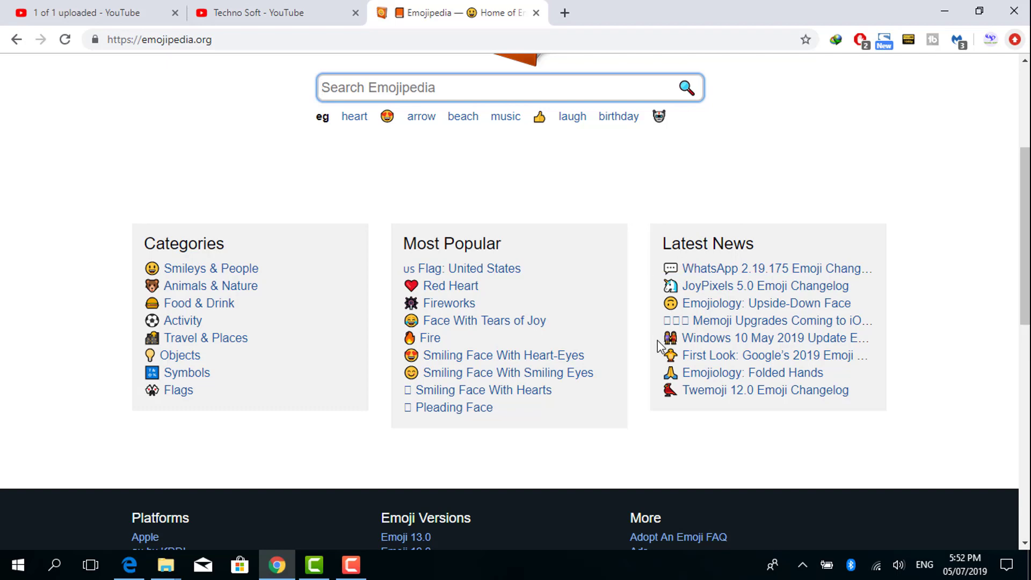
# Step: Search Emojipedia for 'flag' and browse results like Chequered, Crossed and White flags
pyautogui.scroll(1, 359, 158)
pyautogui.write('fla')
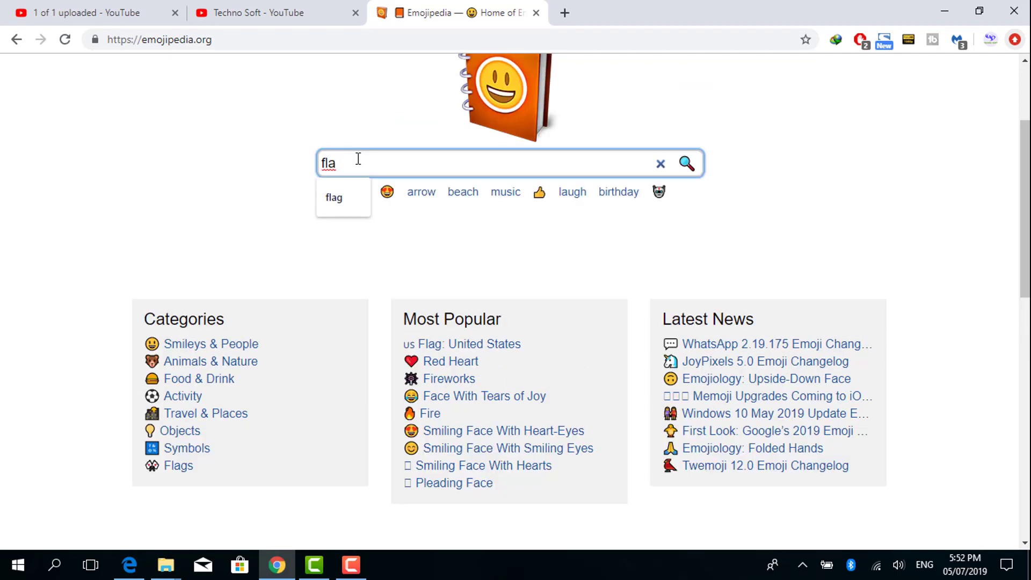
pyautogui.write('g')
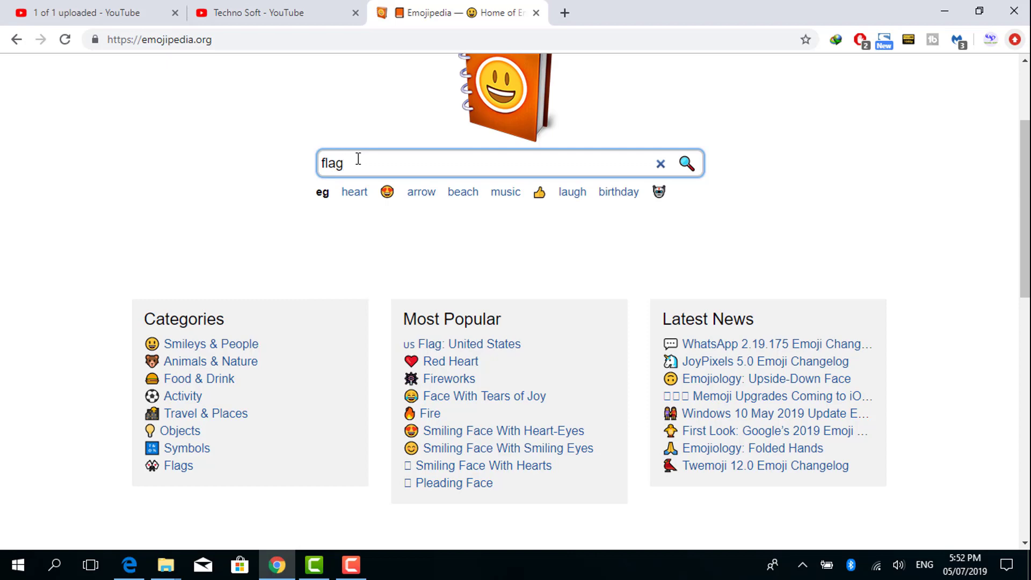
pyautogui.press('Return')
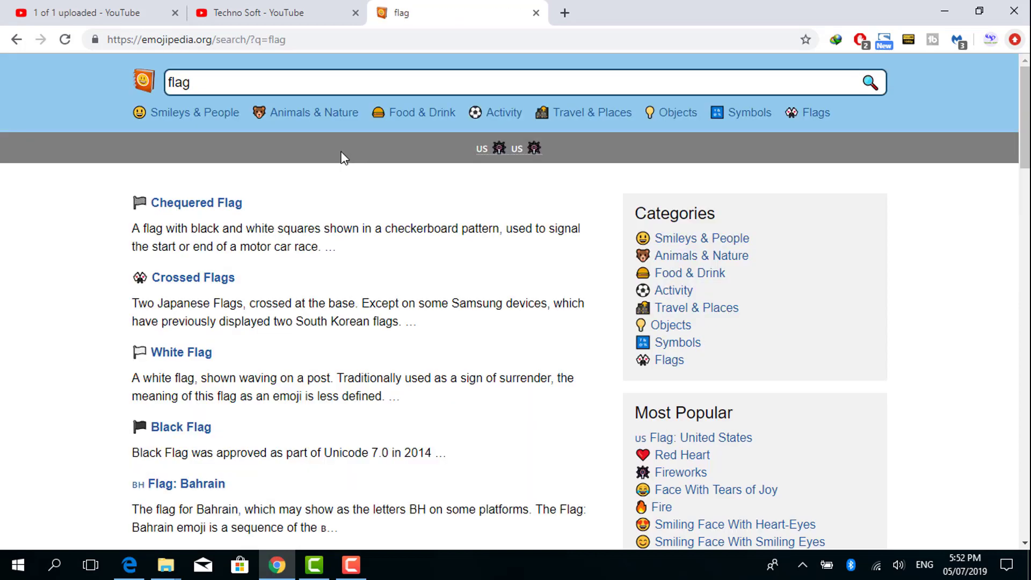
pyautogui.scroll(-1, 315, 370)
pyautogui.scroll(-1, 345, 350)
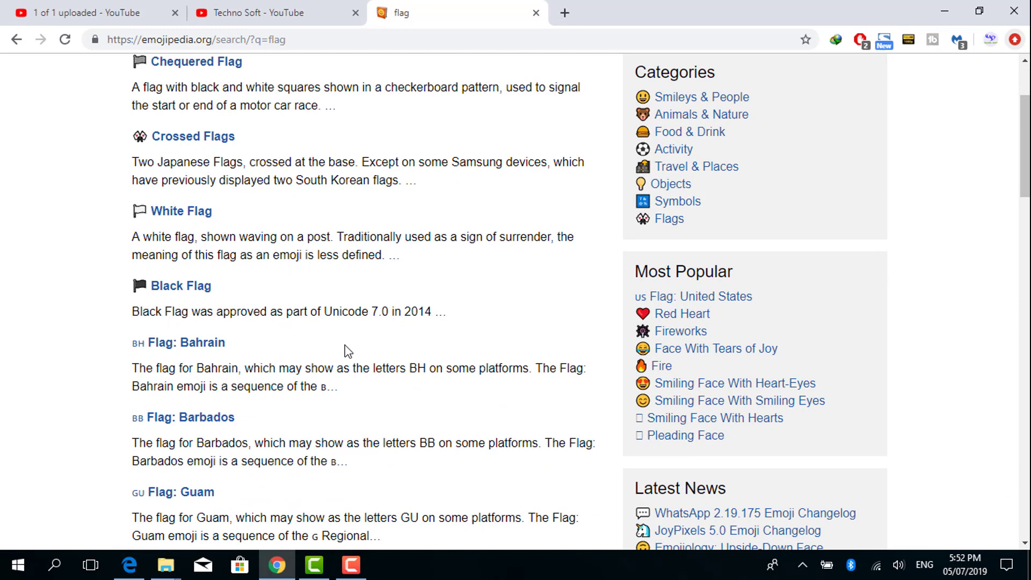
pyautogui.scroll(-2, 346, 350)
pyautogui.scroll(2, 349, 346)
pyautogui.scroll(2, 349, 345)
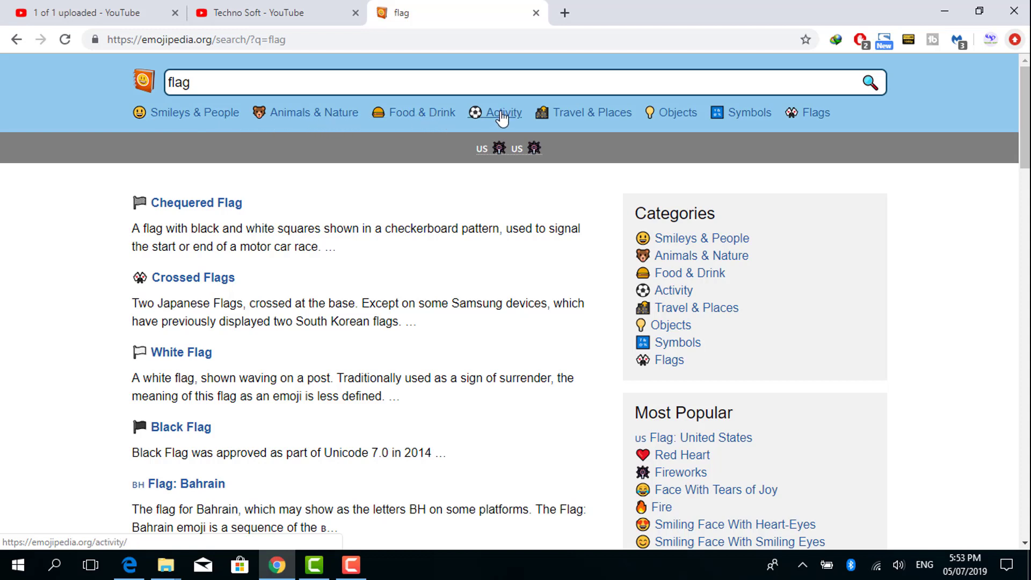
# Step: Open Emojipedia's full Flags list and scroll through the special and country flags
pyautogui.click(808, 117)
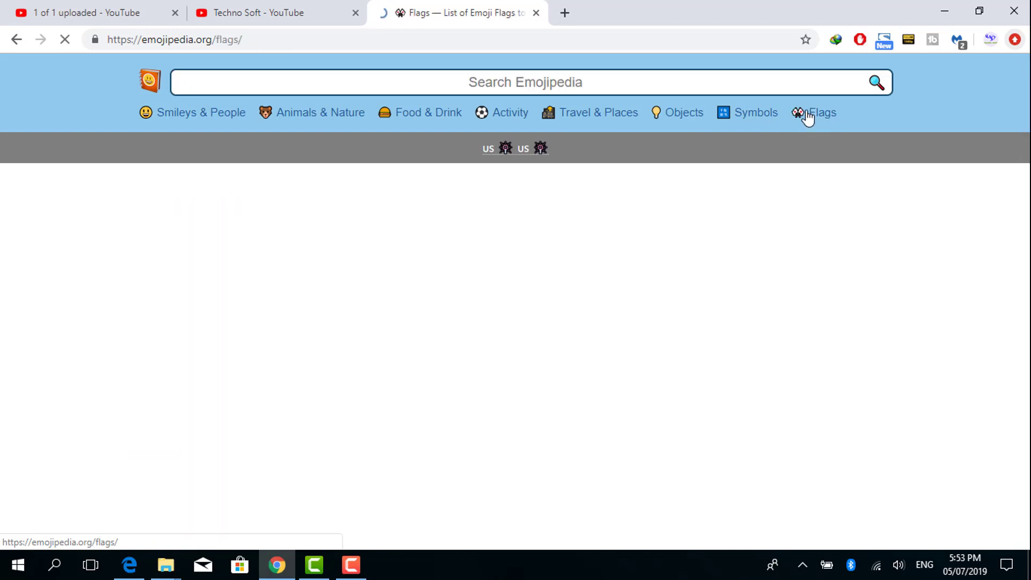
pyautogui.scroll(-1, 693, 201)
pyautogui.scroll(-1, 562, 230)
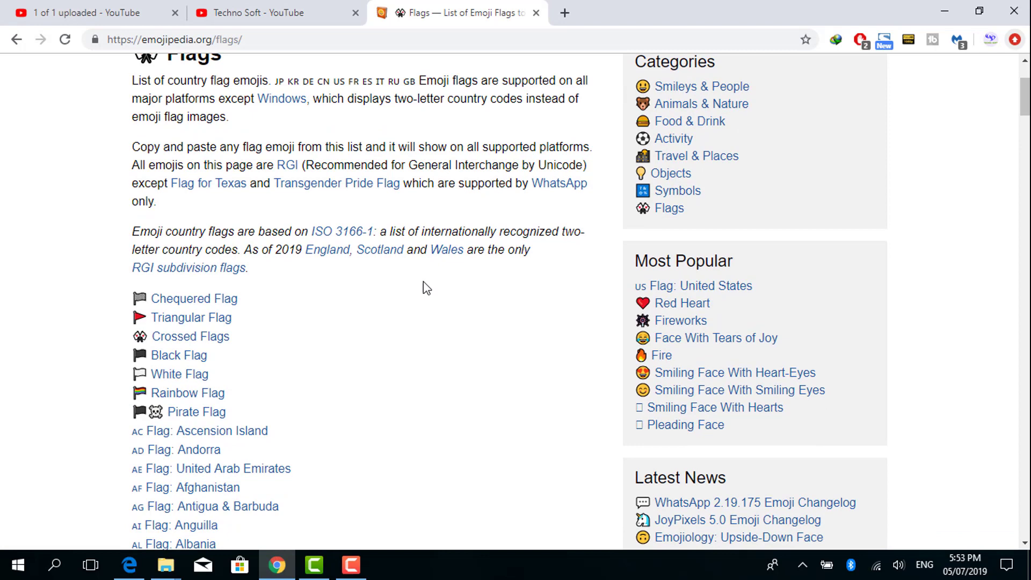
pyautogui.scroll(-2, 322, 231)
pyautogui.scroll(1, 263, 188)
pyautogui.scroll(1, 446, 231)
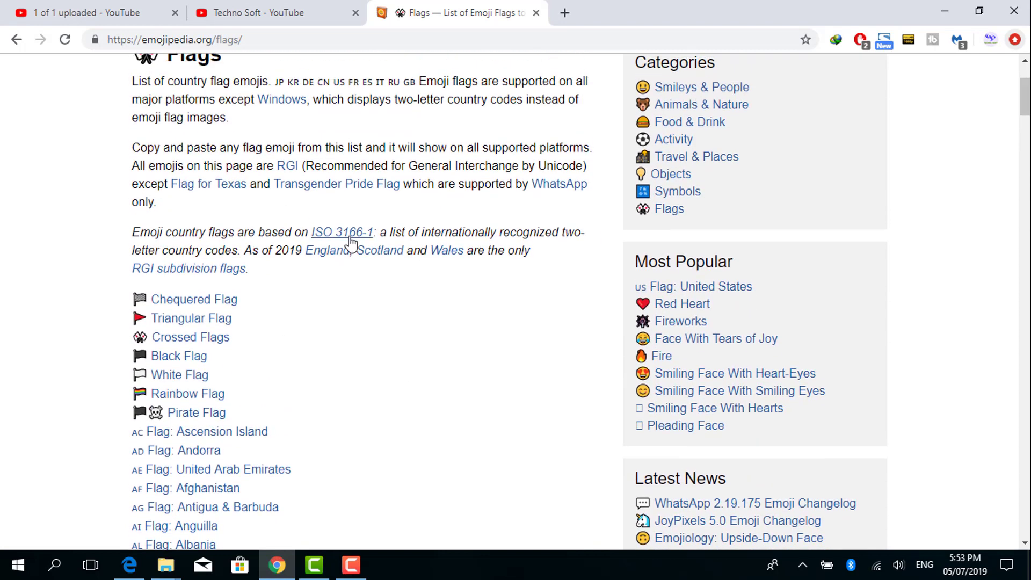
pyautogui.scroll(1, 343, 241)
pyautogui.scroll(-2, 231, 228)
pyautogui.scroll(-2, 288, 239)
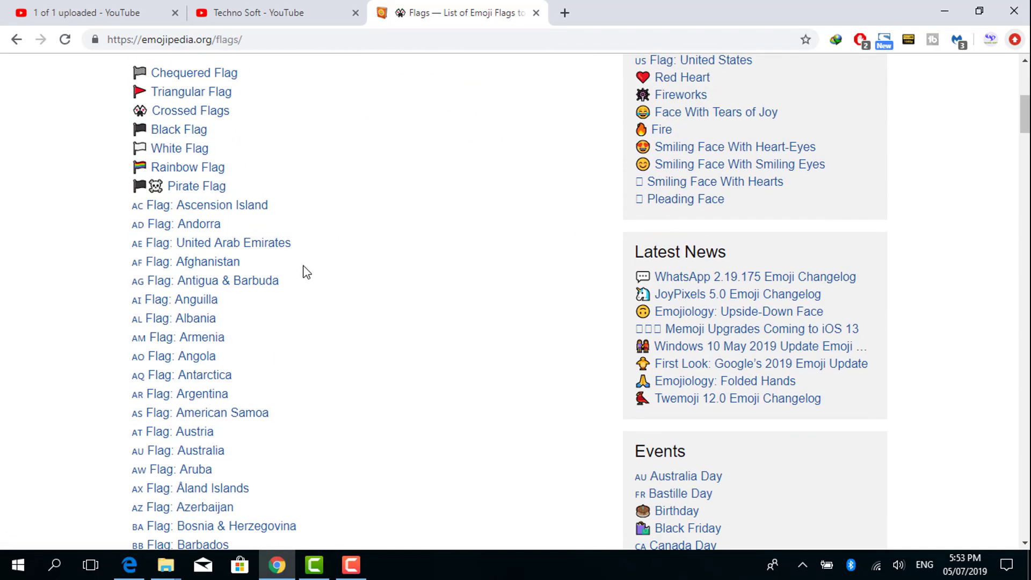
pyautogui.scroll(-2, 212, 243)
pyautogui.scroll(-1, 208, 245)
pyautogui.scroll(-3, 212, 258)
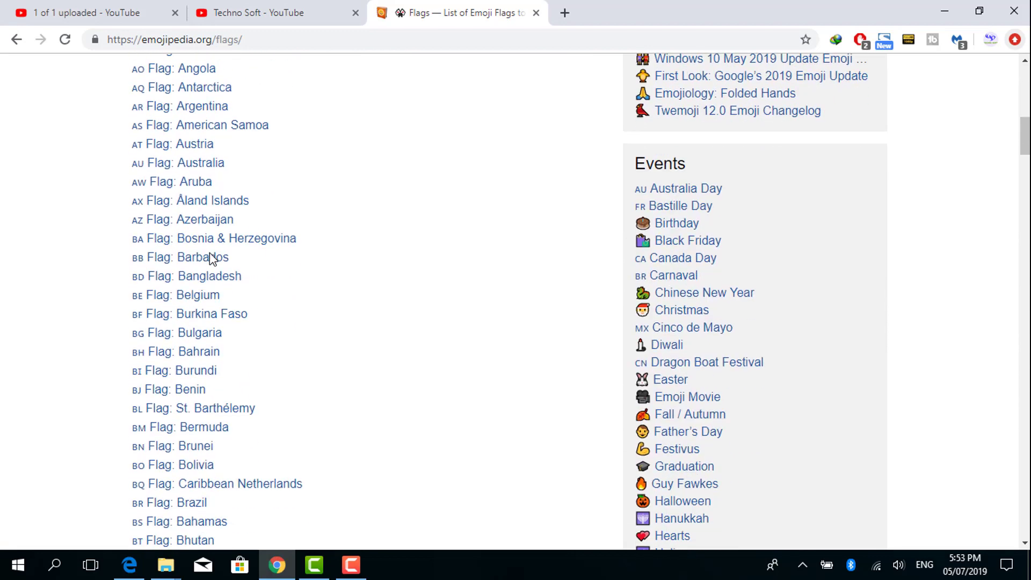
pyautogui.scroll(-3, 225, 282)
pyautogui.scroll(-3, 224, 282)
pyautogui.scroll(-4, 225, 290)
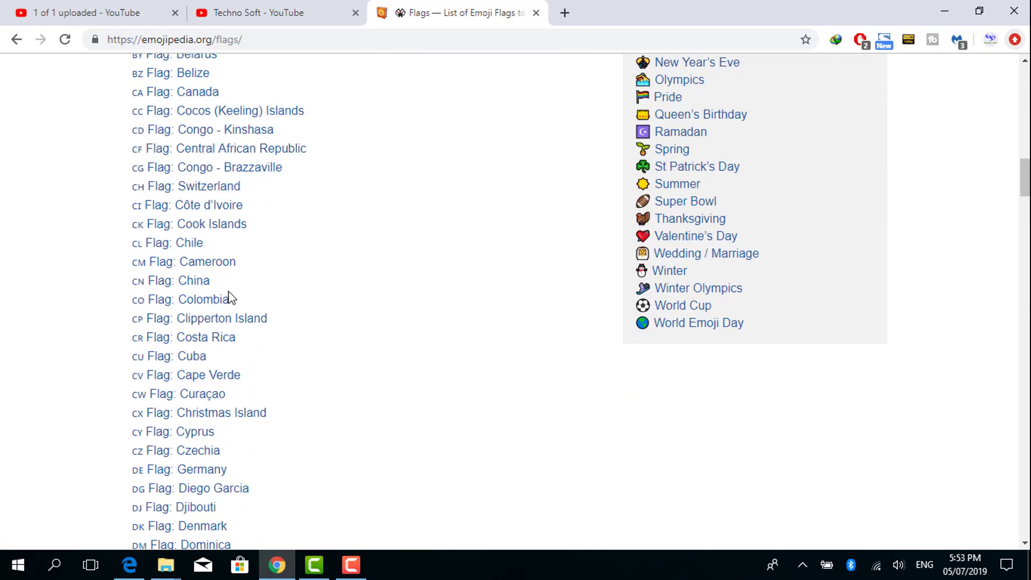
pyautogui.scroll(-4, 228, 296)
pyautogui.scroll(-3, 228, 293)
pyautogui.scroll(-4, 228, 293)
pyautogui.scroll(-6, 228, 294)
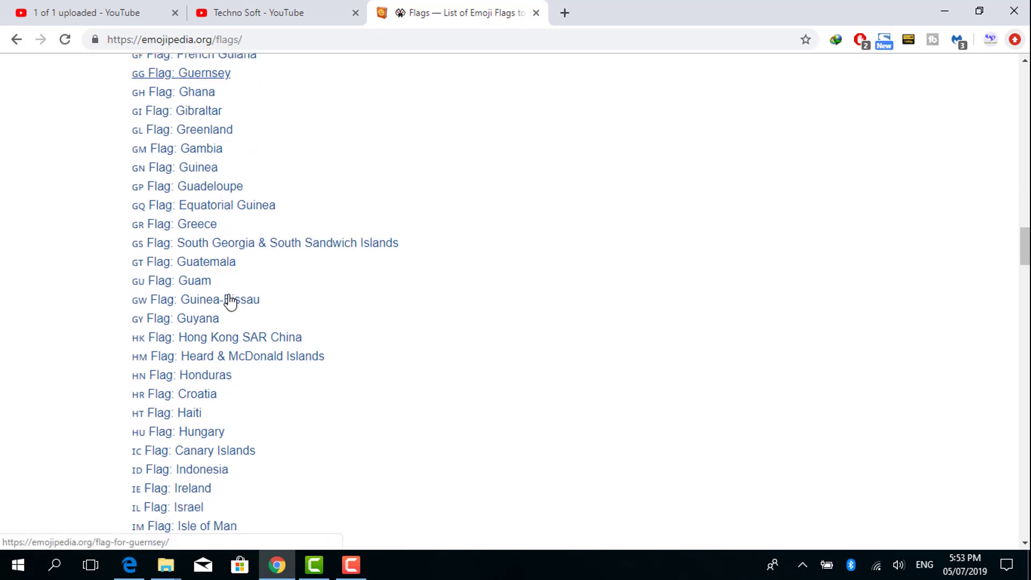
pyautogui.scroll(-2, 229, 296)
pyautogui.scroll(-3, 234, 306)
pyautogui.scroll(-6, 240, 311)
pyautogui.scroll(-4, 274, 322)
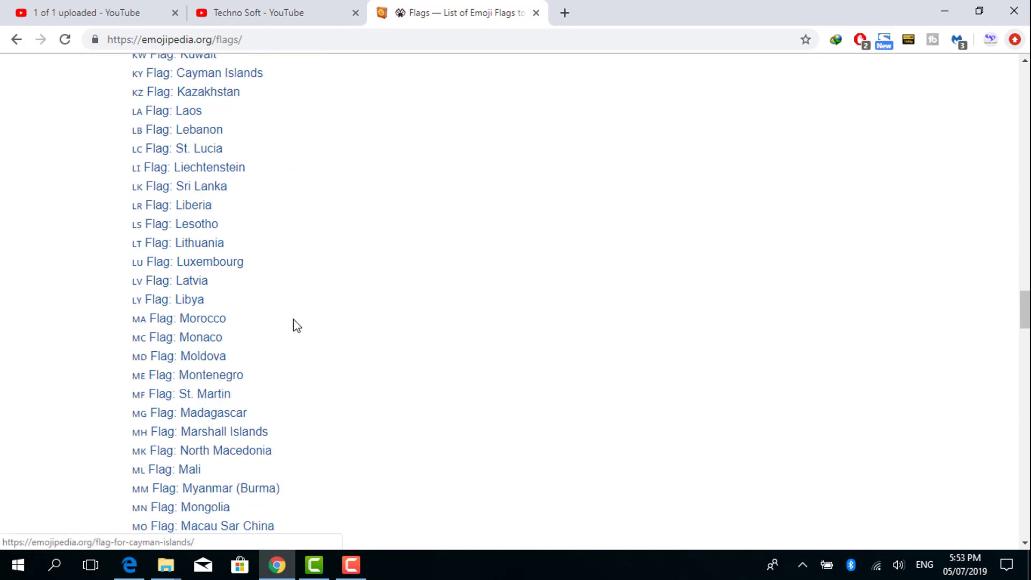
pyautogui.scroll(8, 297, 321)
pyautogui.scroll(11, 298, 326)
pyautogui.scroll(11, 298, 326)
pyautogui.scroll(8, 299, 326)
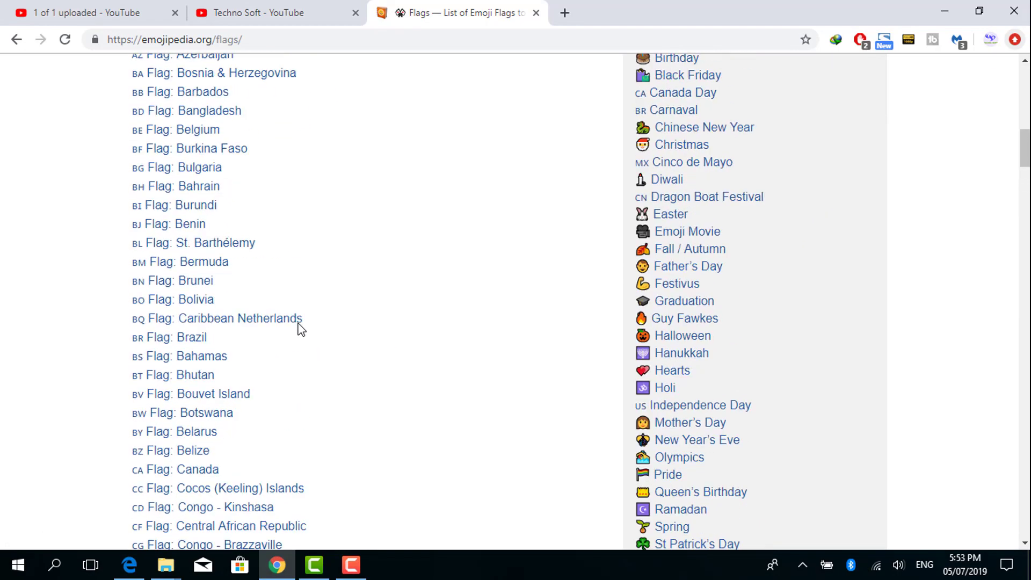
pyautogui.scroll(11, 299, 328)
pyautogui.scroll(5, 299, 325)
pyautogui.scroll(-3, 322, 327)
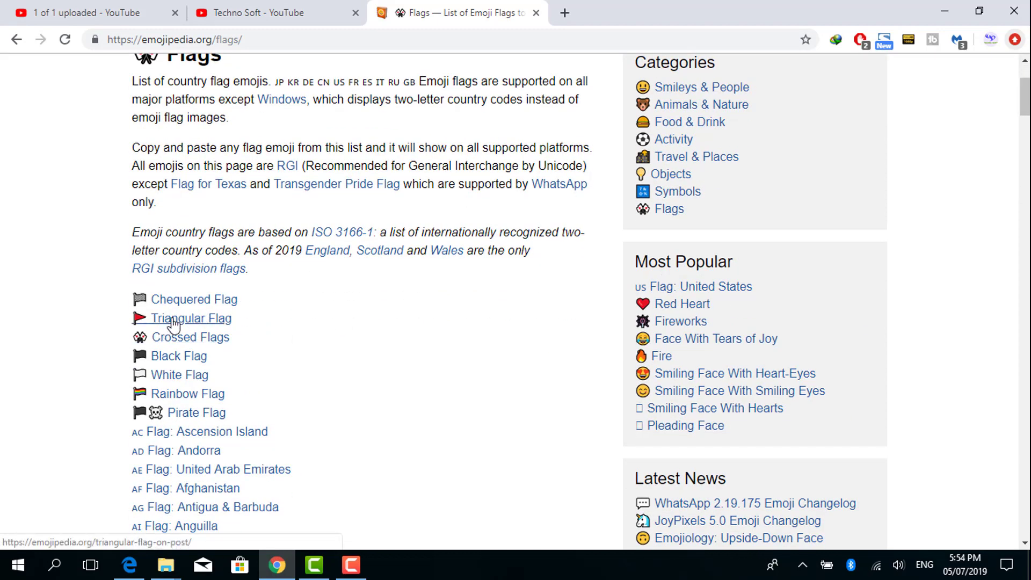
pyautogui.scroll(-2, 177, 322)
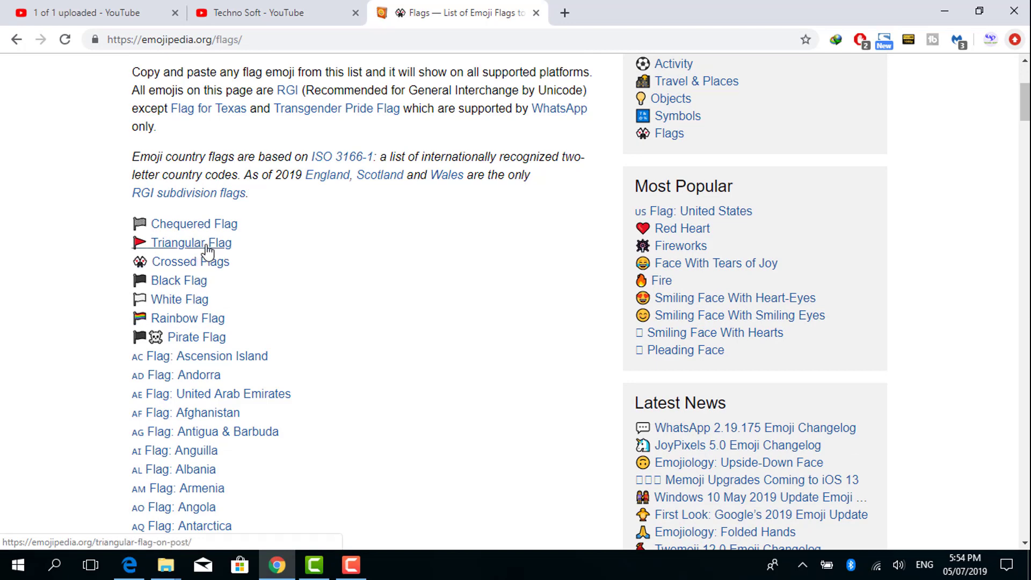
# Step: Copy the red Triangular Flag emoji from its Emojipedia page and return to the YouTube upload
pyautogui.click(191, 244)
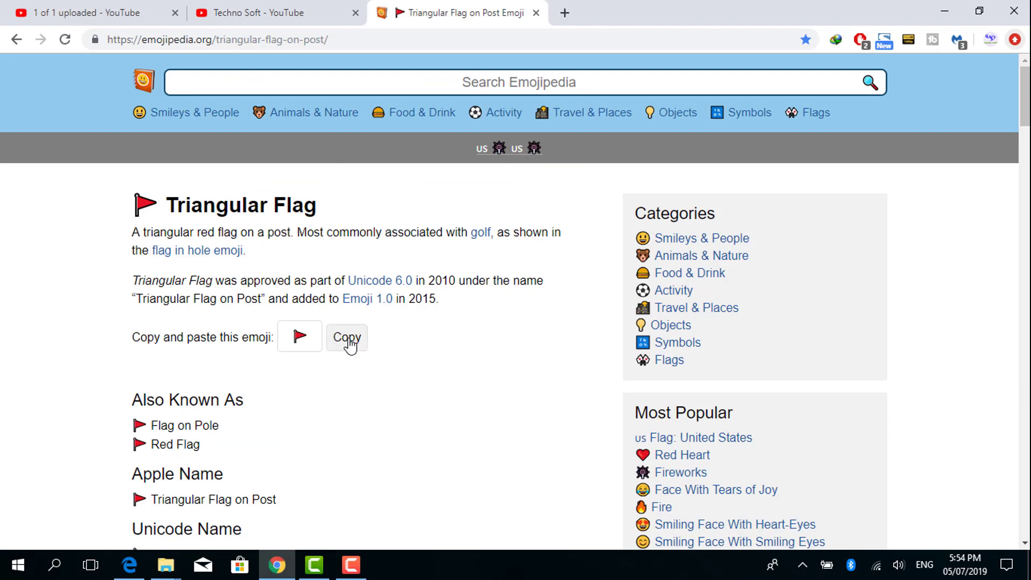
pyautogui.click(349, 341)
pyautogui.click(87, 10)
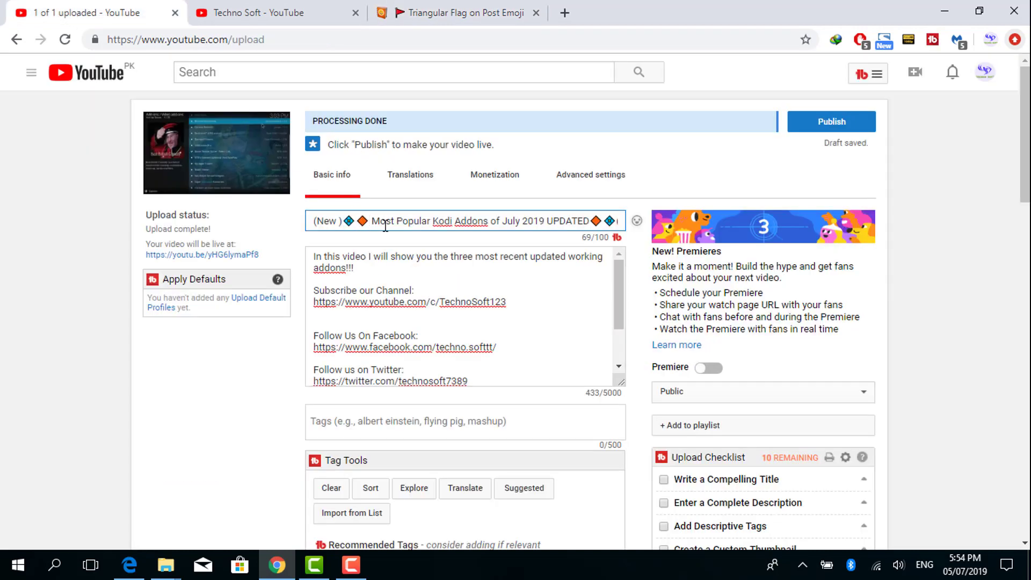
# Step: Replace the diamond emojis before 'Most Popular' in the title with two pasted red triangular flags
pyautogui.press('BackSpace')
pyautogui.press('BackSpace')
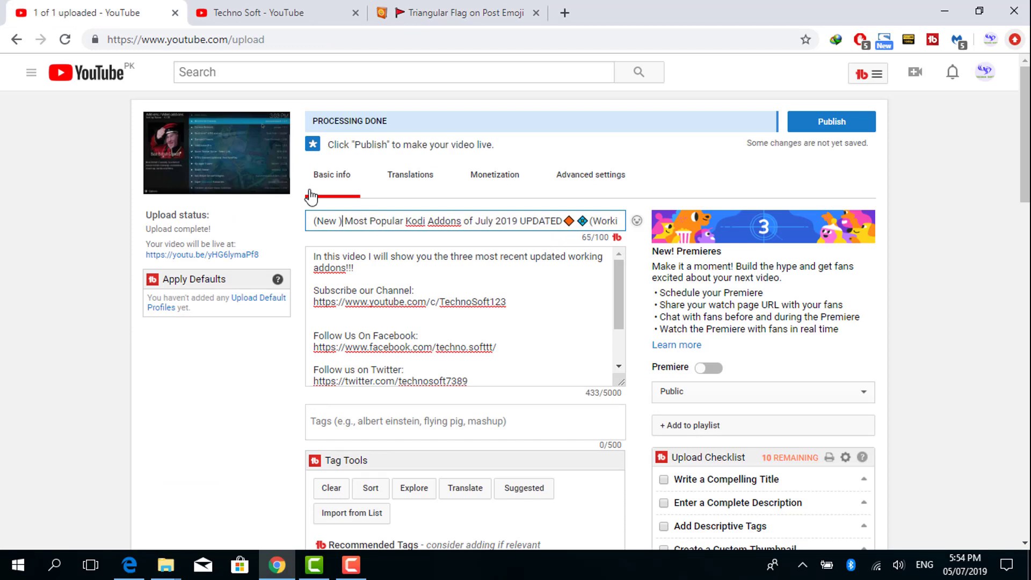
pyautogui.rightClick(344, 219)
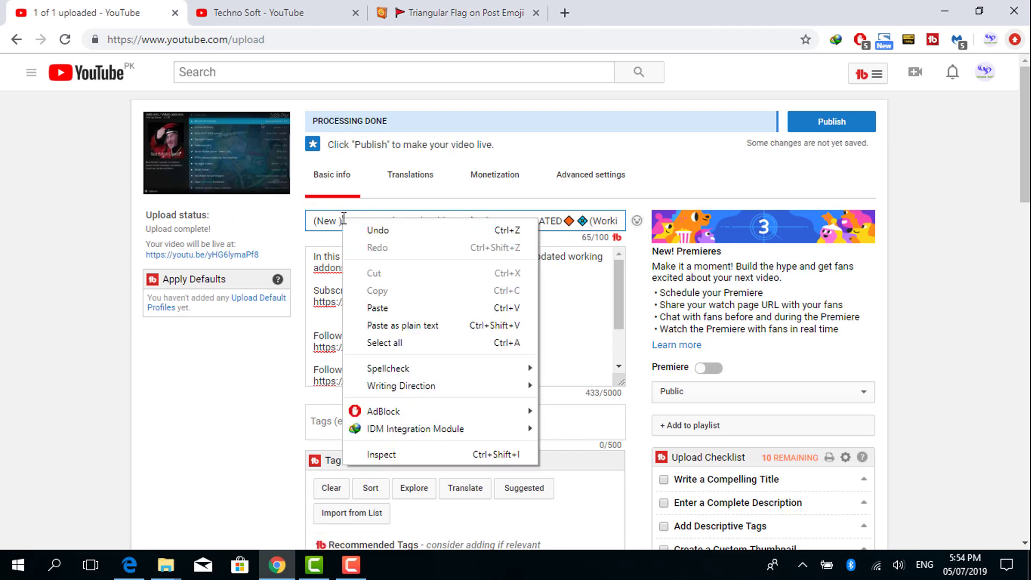
pyautogui.click(383, 306)
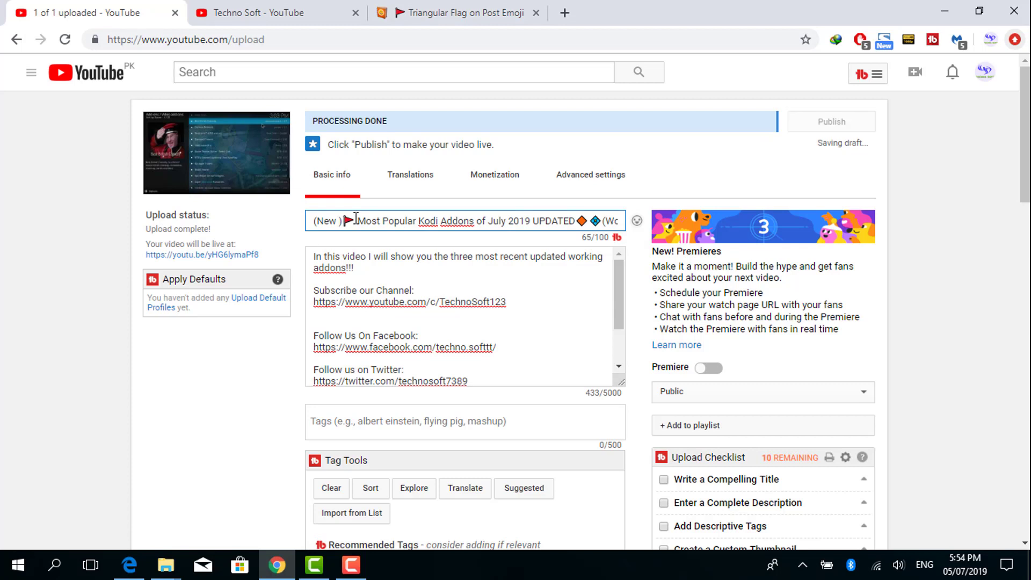
pyautogui.rightClick(356, 219)
pyautogui.click(397, 307)
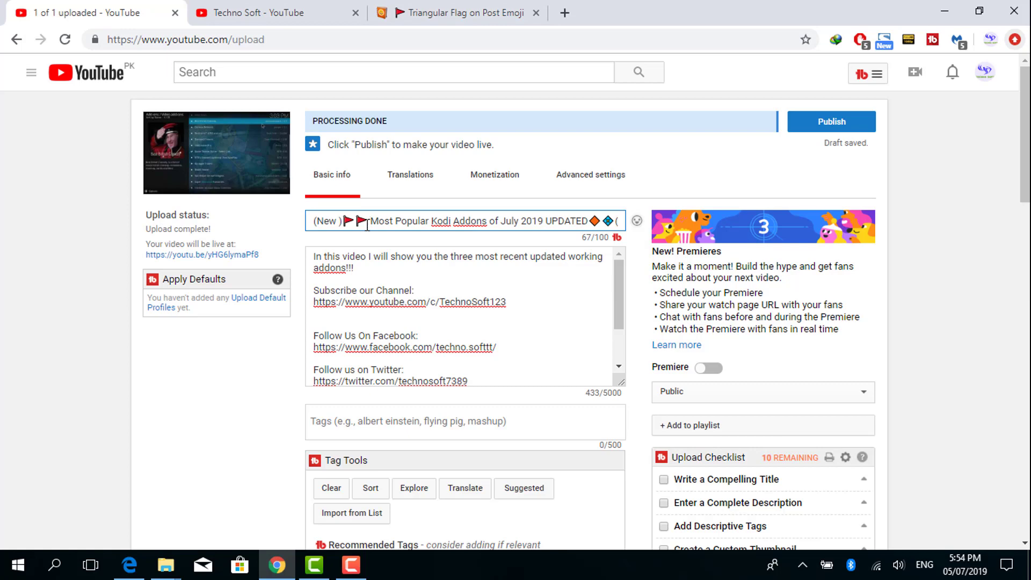
pyautogui.click(419, 12)
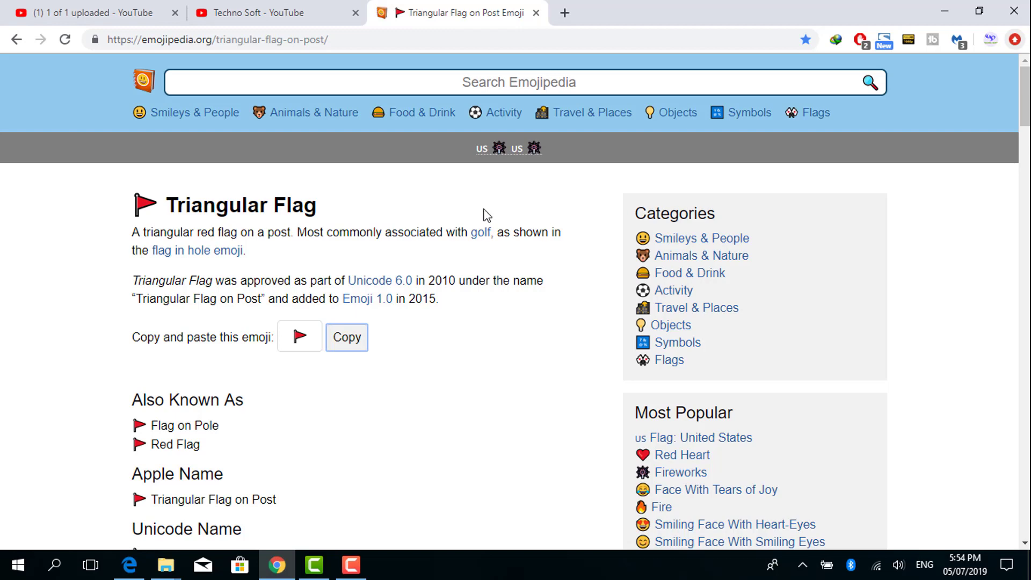
pyautogui.scroll(-1, 524, 265)
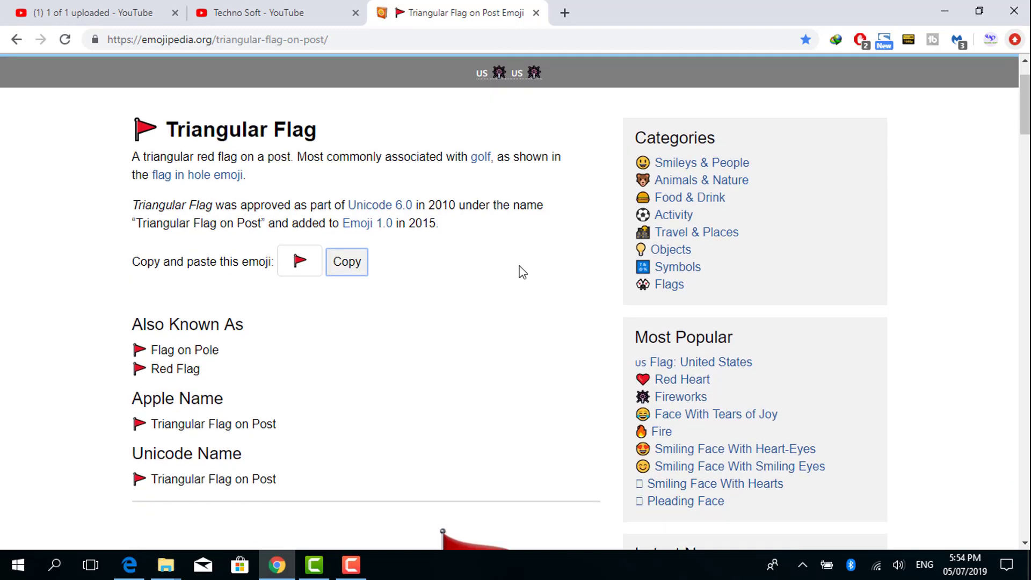
pyautogui.scroll(-2, 520, 272)
pyautogui.scroll(-1, 519, 272)
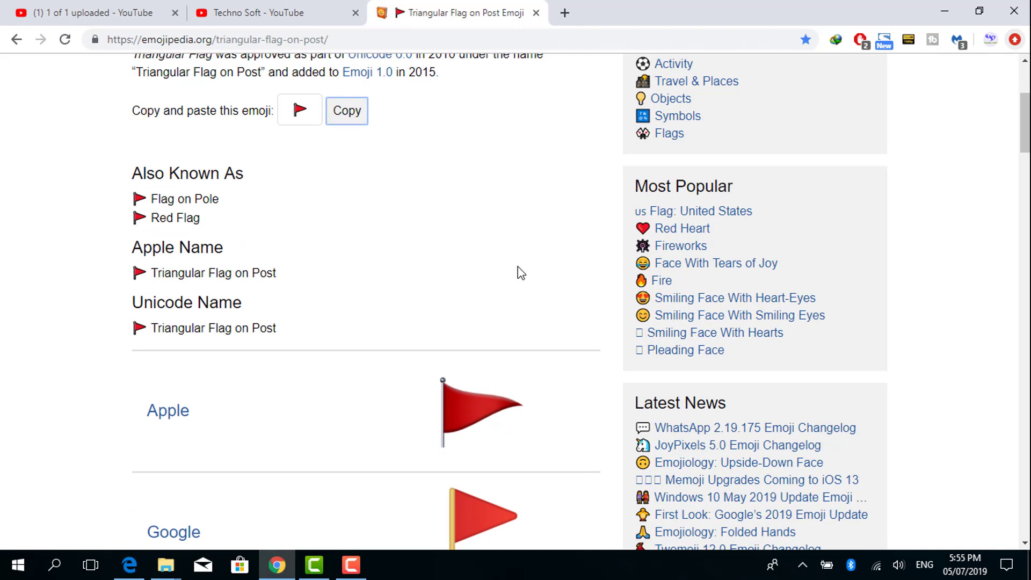